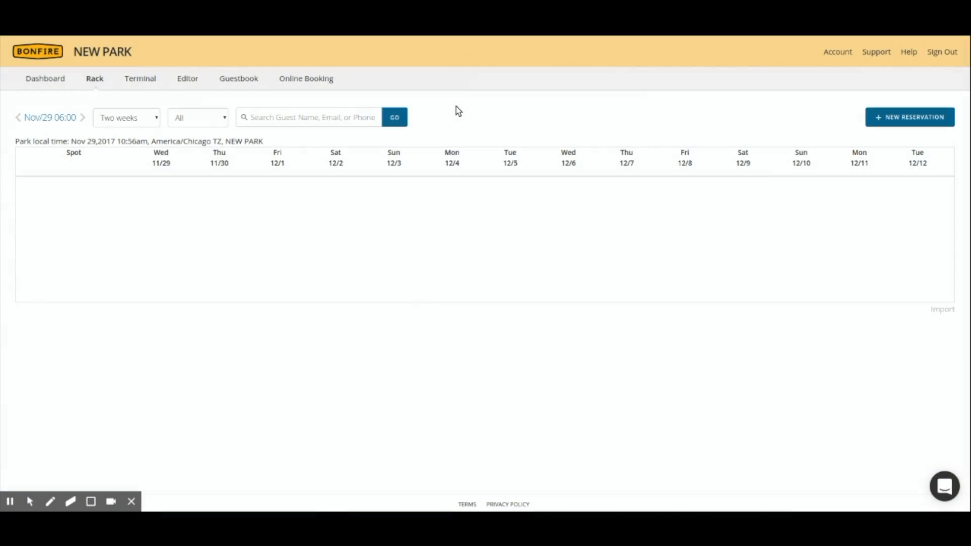
pyautogui.click(909, 52)
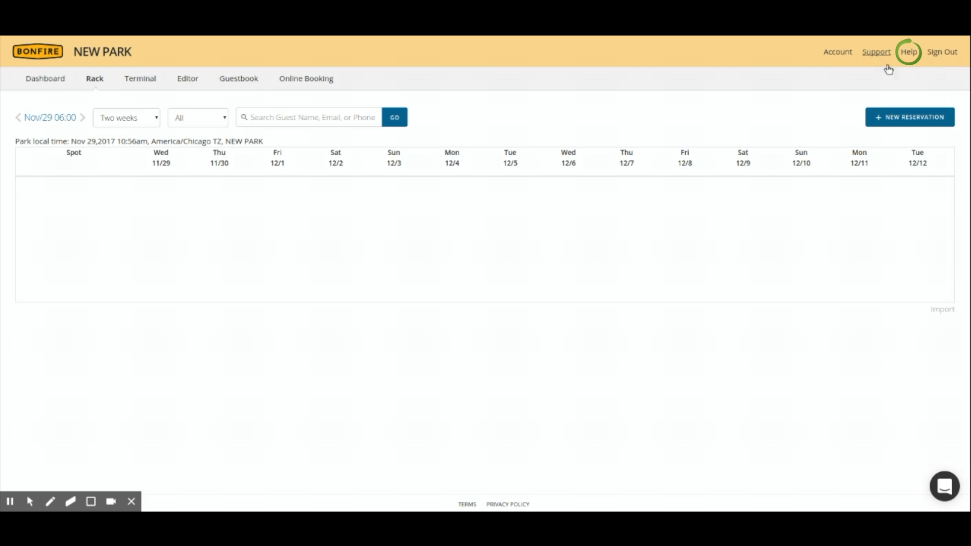